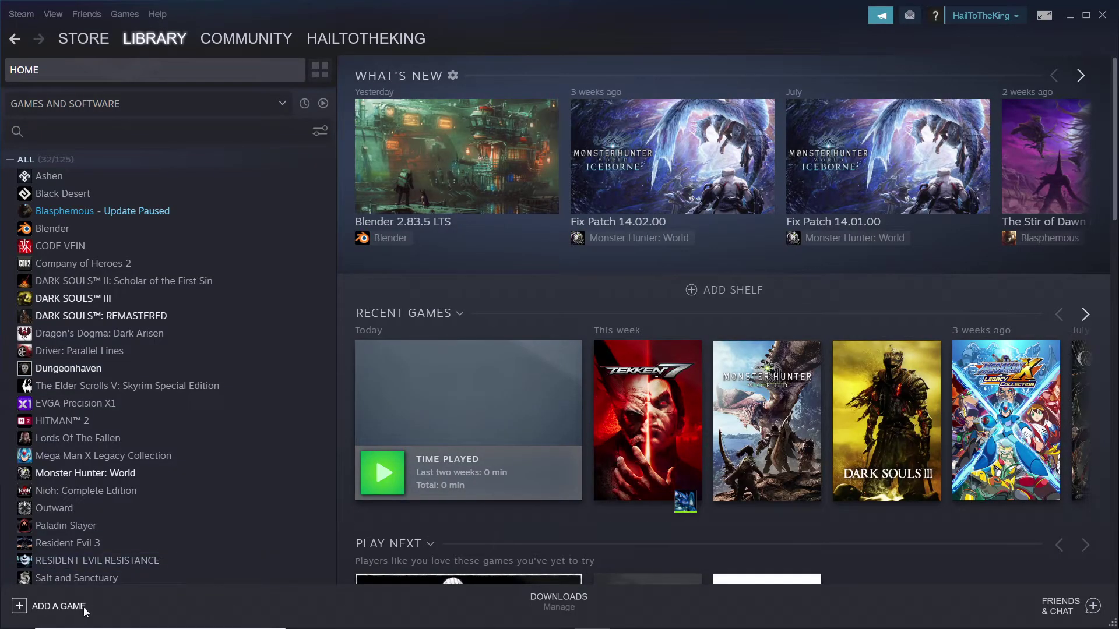
Step: Choose Add a Non-Steam Game from the ADD A GAME menu to list installed programs
left_click(61, 614)
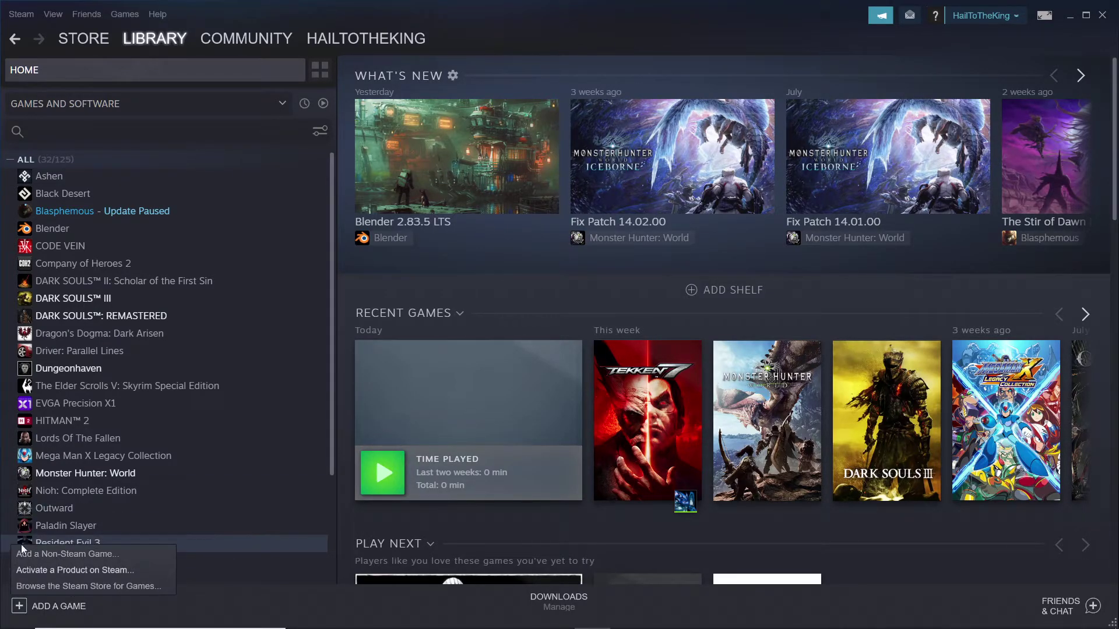
left_click(86, 557)
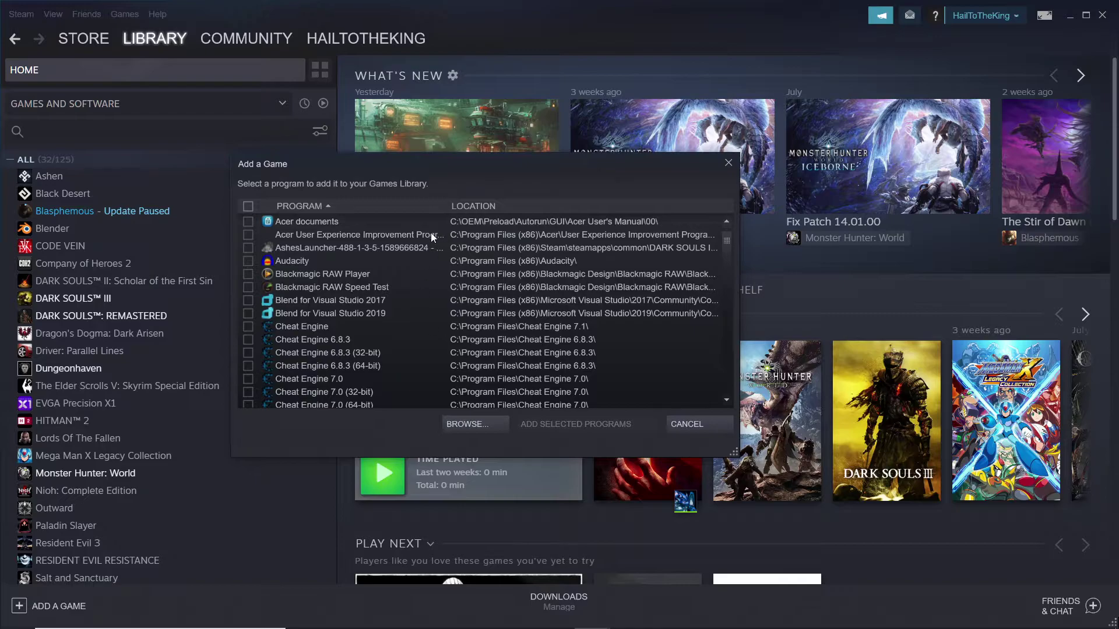
Step: Browse from the Add a Game window to the C:\Program Files\Epic Games folder
left_click(483, 424)
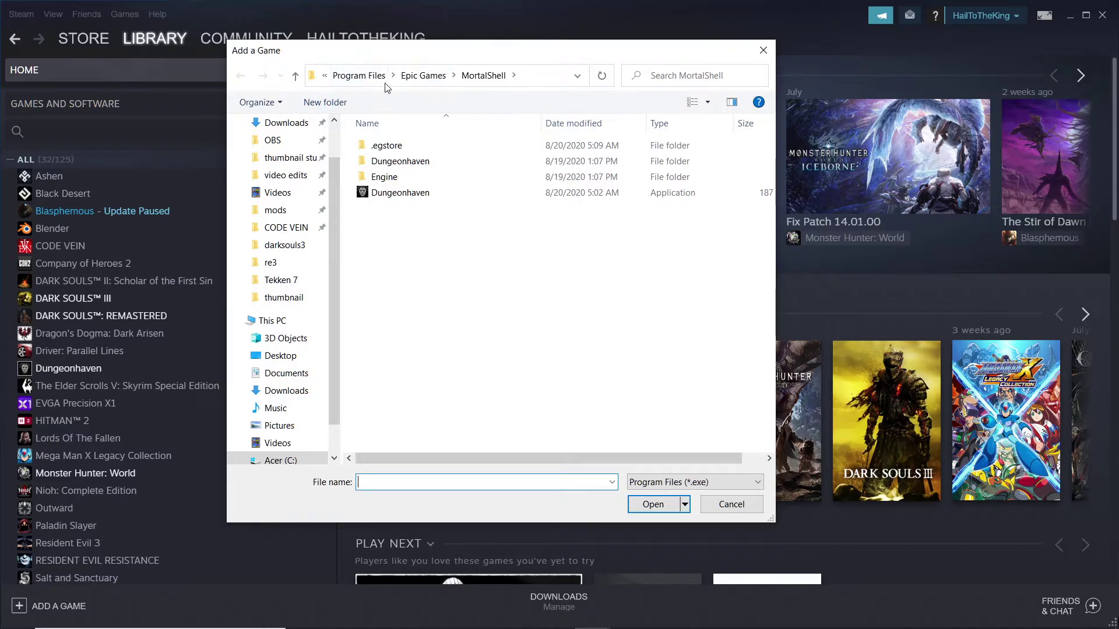
left_click(392, 75)
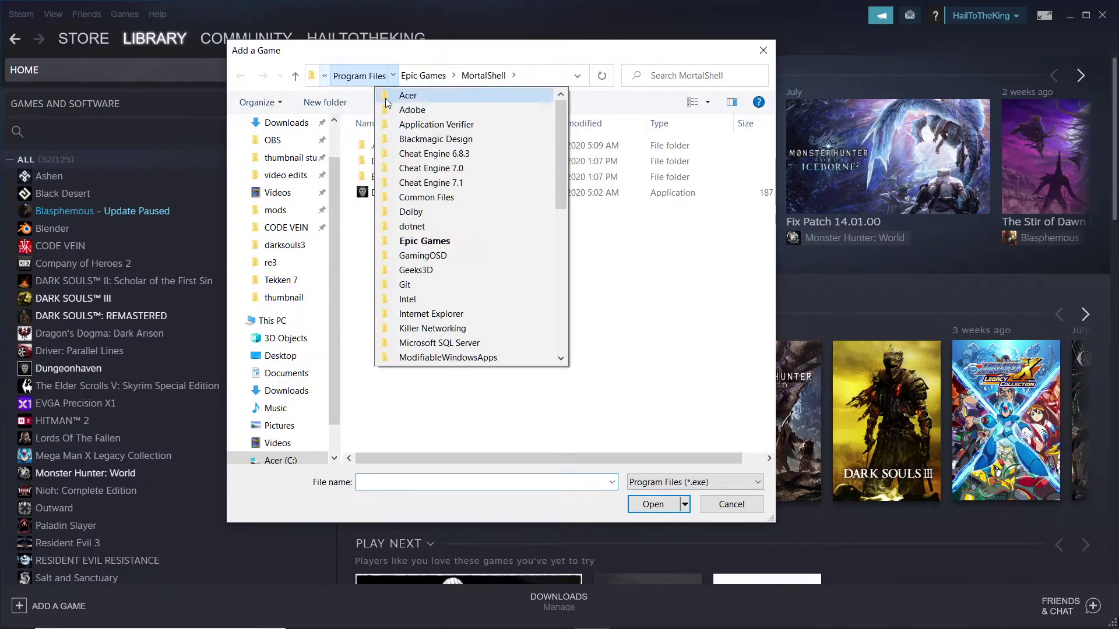
left_click(354, 76)
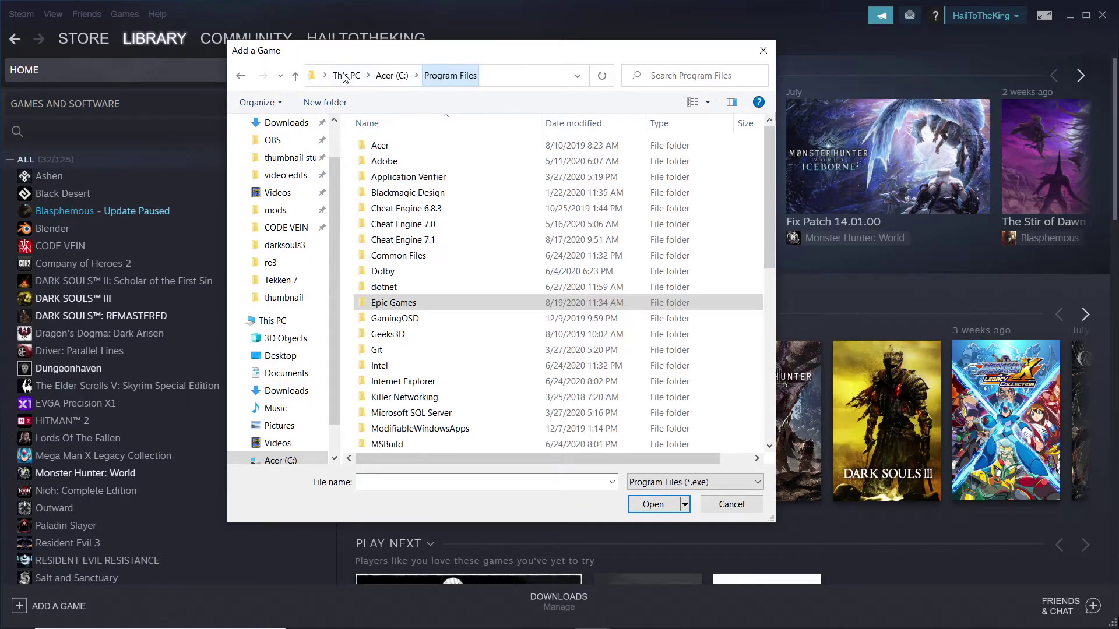
left_click(389, 76)
double_click(407, 286)
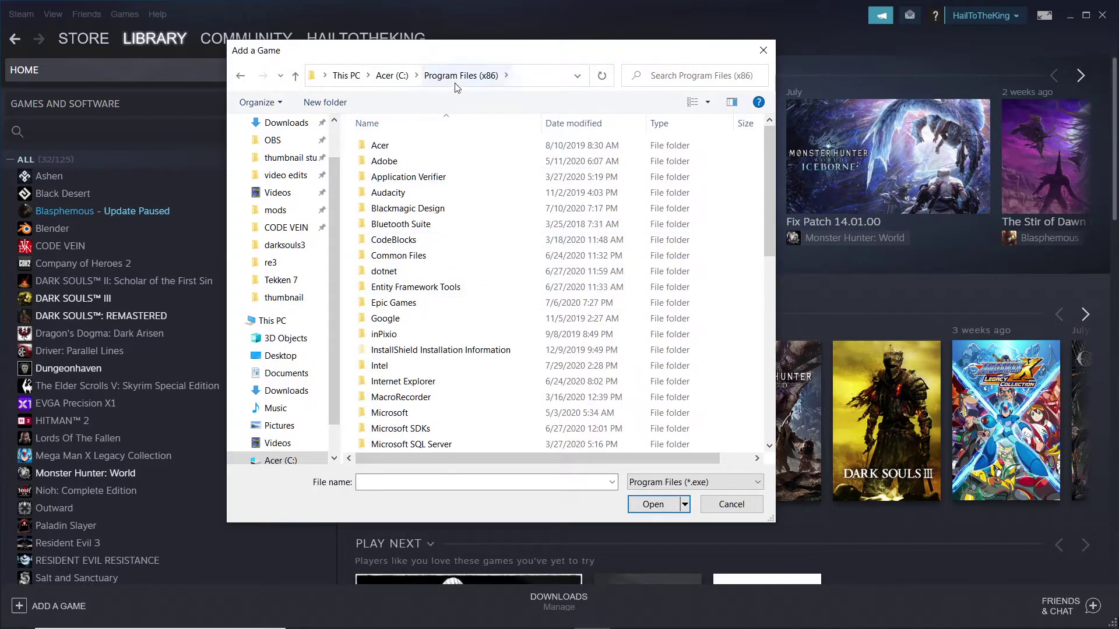
left_click(387, 77)
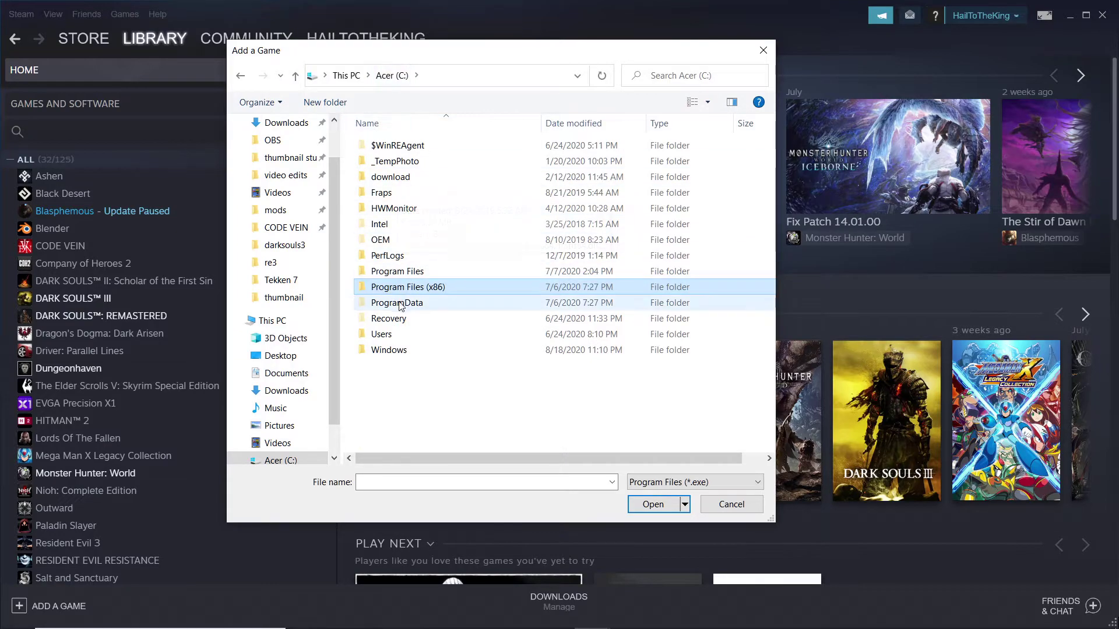
double_click(443, 278)
scroll(444, 206, "down", 1)
scroll(445, 203, "down", 1)
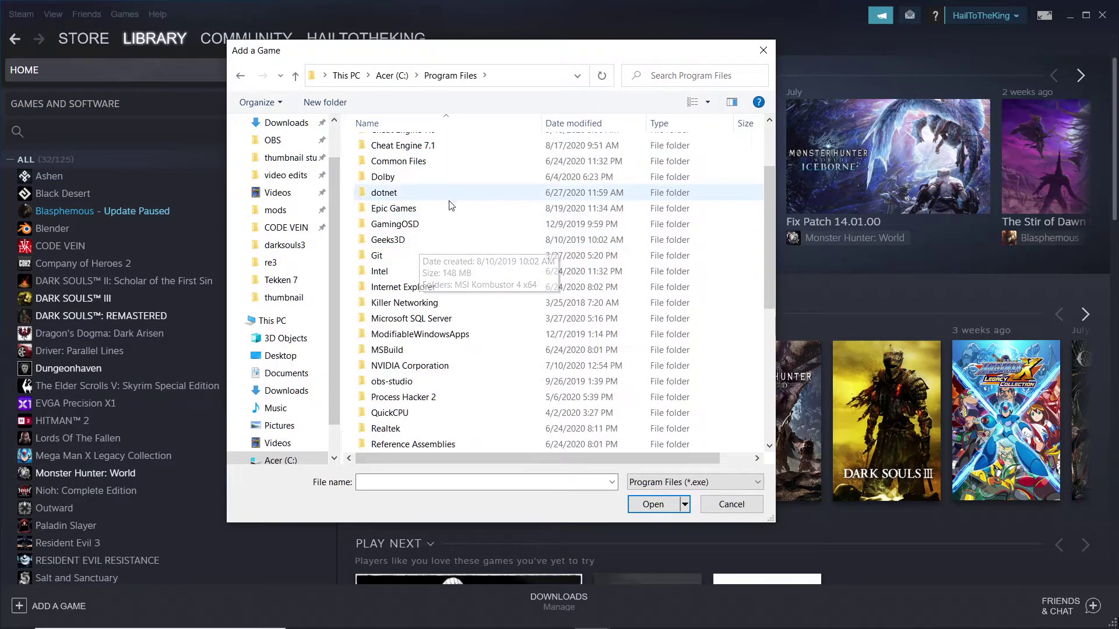
double_click(444, 208)
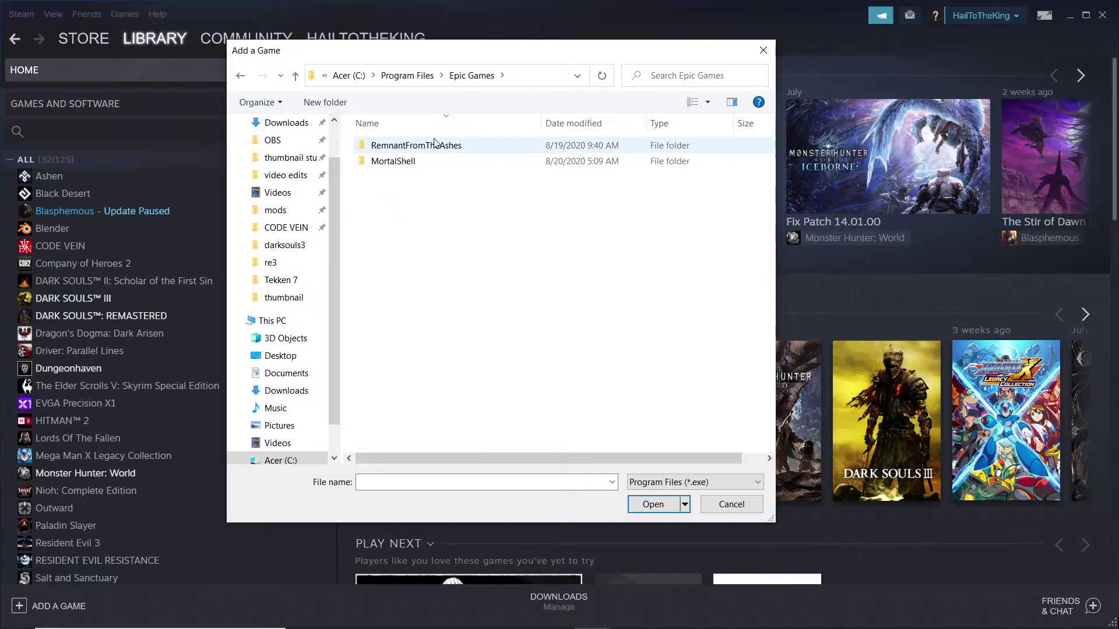
Step: Select Dungeonhaven.exe in the MortalShell folder and add it to the library
double_click(411, 161)
left_click(393, 196)
mouse_move(483, 461)
left_mouse_down()
mouse_move(520, 472)
mouse_move(452, 324)
left_mouse_up()
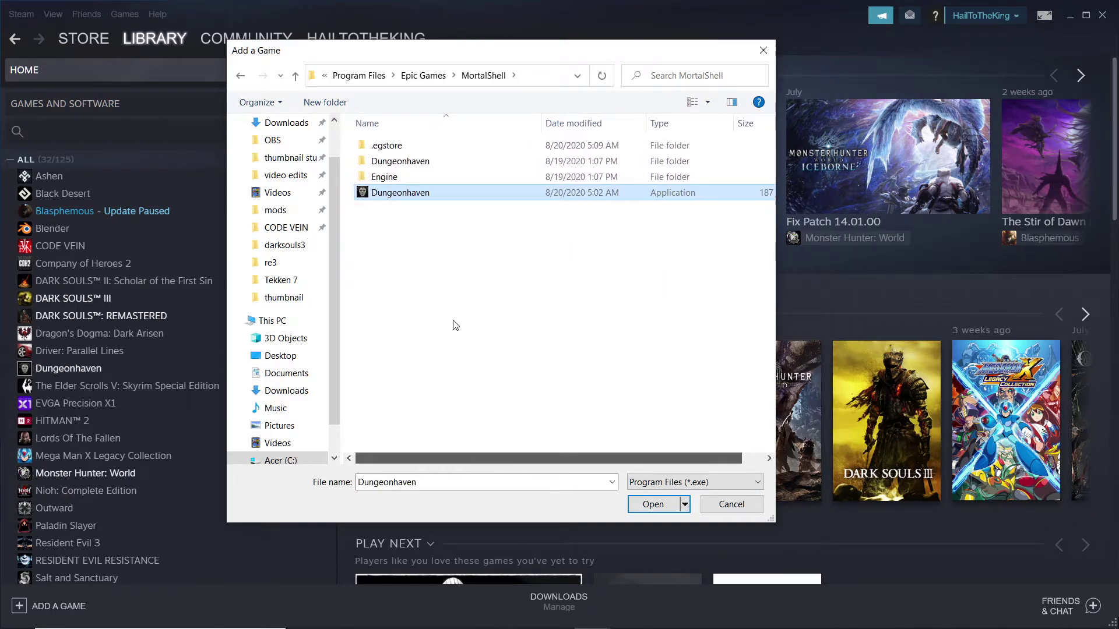
left_click(656, 507)
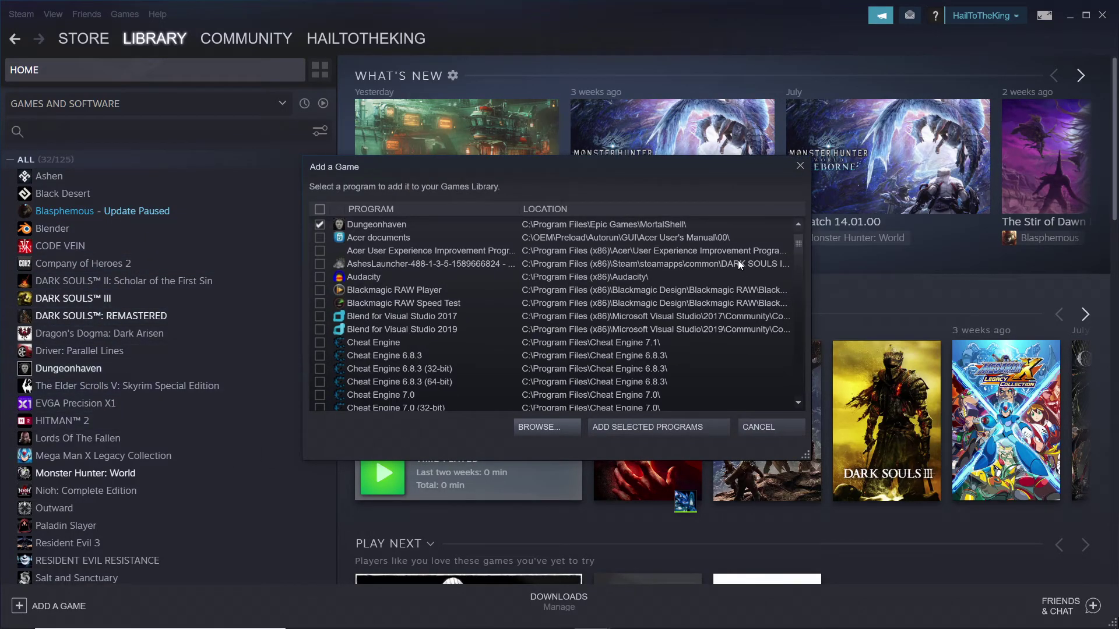
left_click(775, 427)
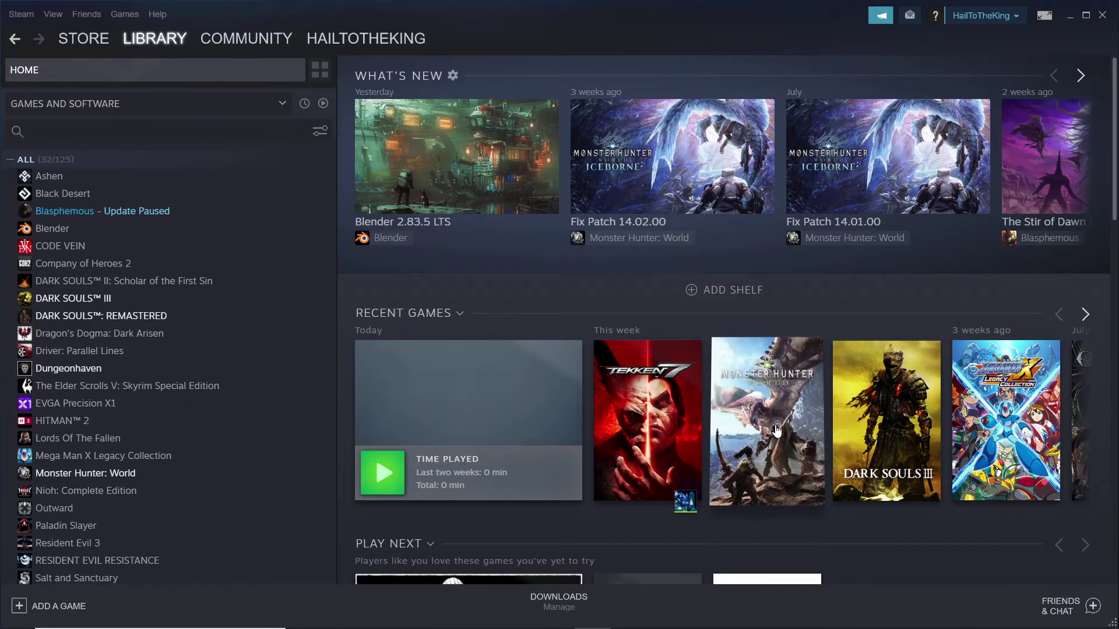